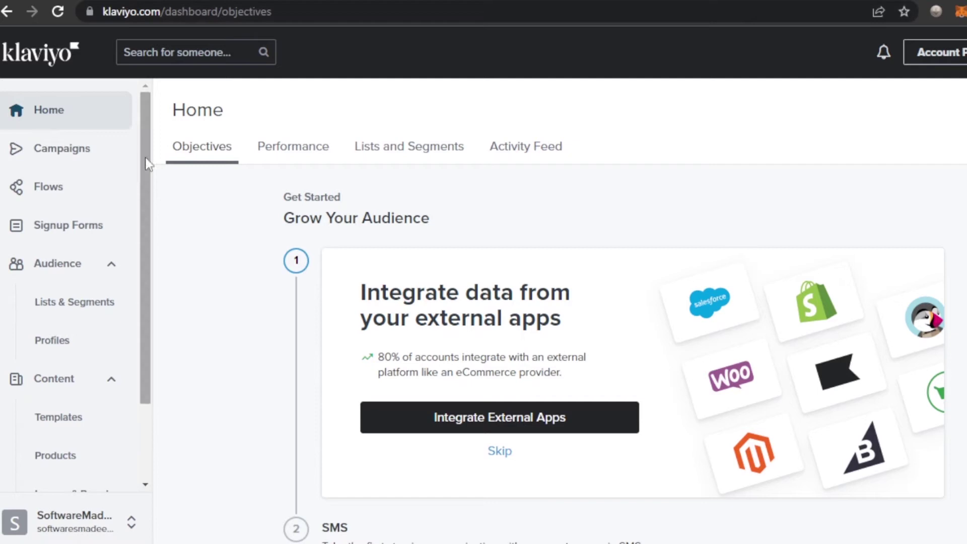
scroll(149, 188, down, 3)
scroll(149, 325, up, 3)
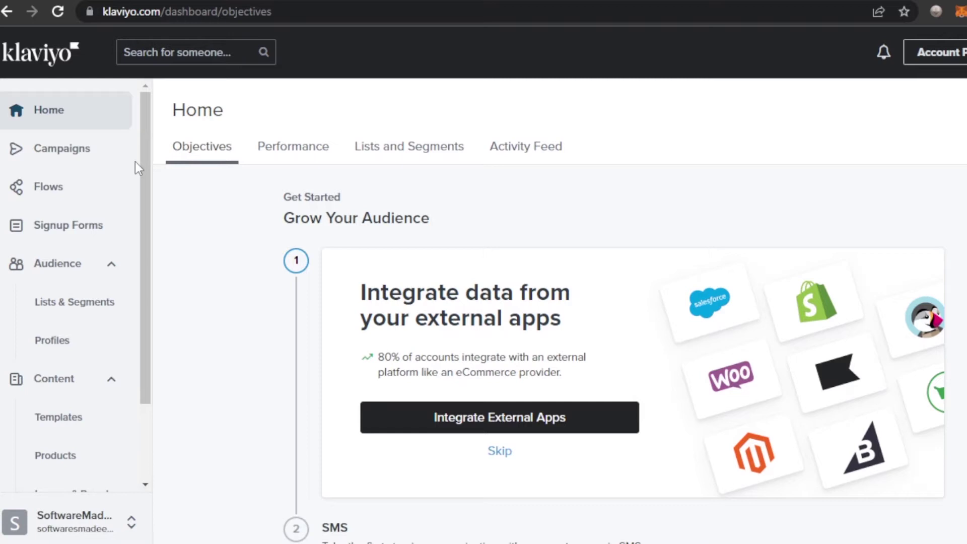
mouse_move(143, 182)
mouse_down()
mouse_move(141, 303)
mouse_move(151, 141)
mouse_up()
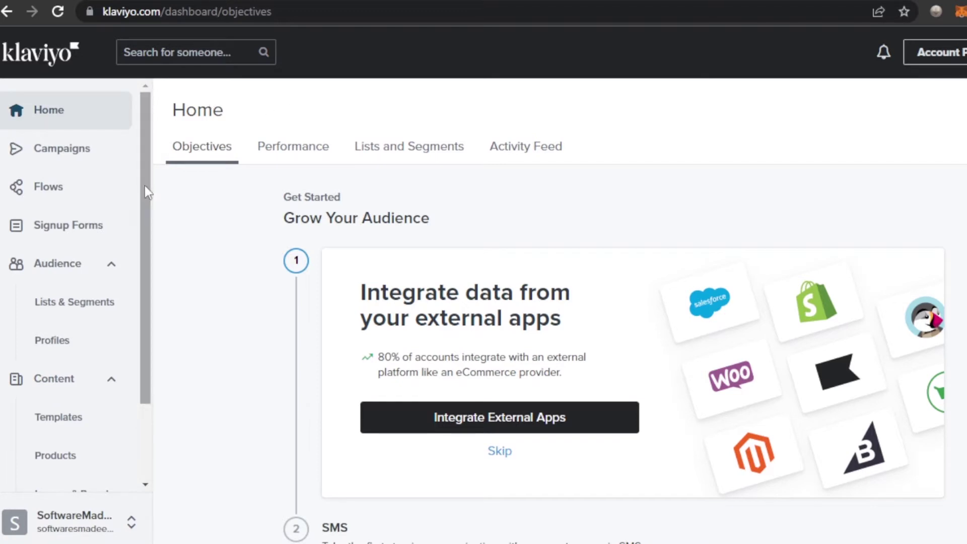
mouse_move(144, 190)
mouse_down()
mouse_move(144, 281)
mouse_move(139, 139)
mouse_up()
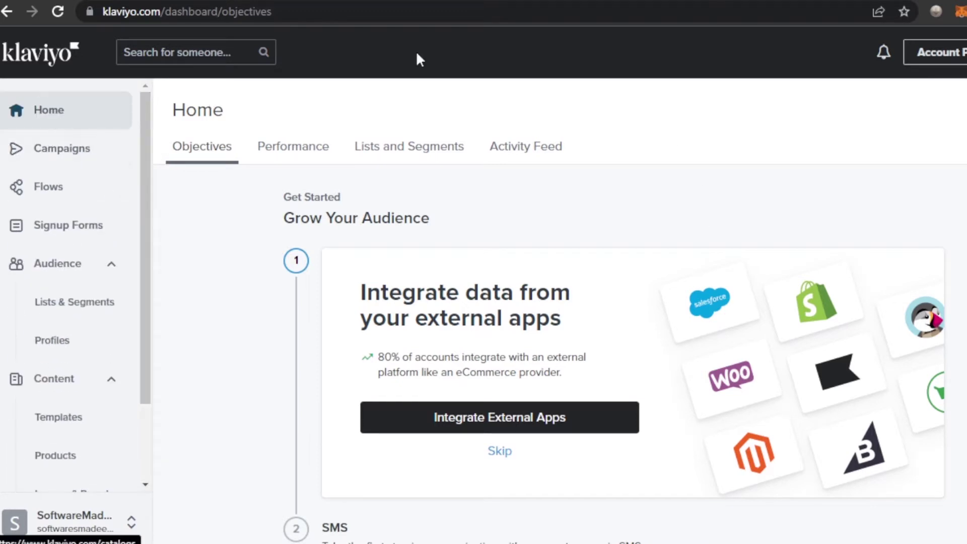
Step: Go from the Home dashboard to the Flows page
click(34, 193)
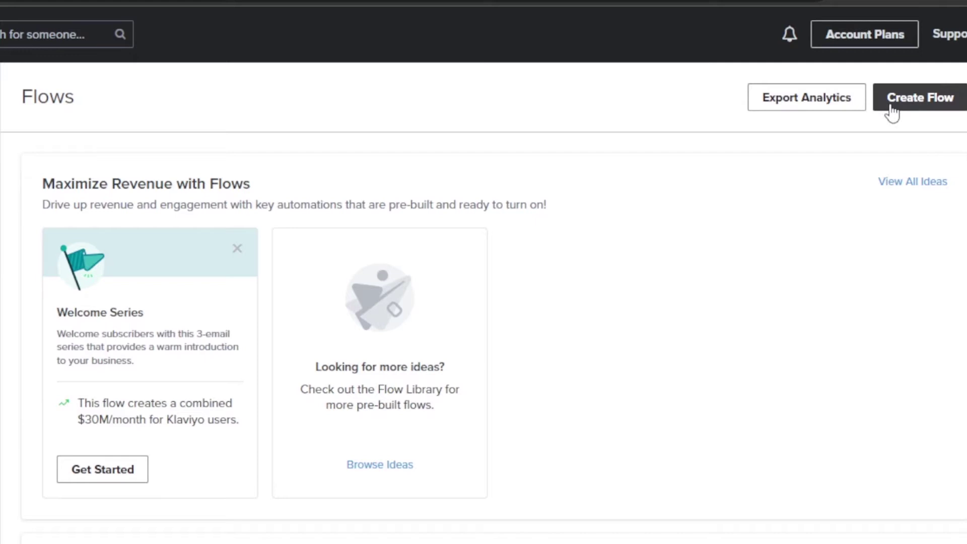
Step: Pick the Welcome Series Standard template from the email flow library
click(920, 98)
scroll(495, 303, down, 2)
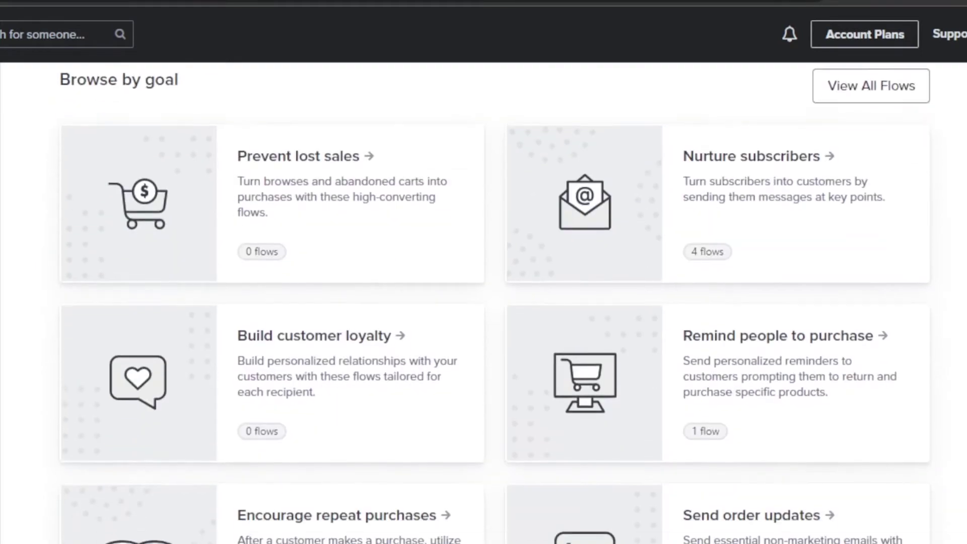
scroll(495, 302, down, 3)
scroll(495, 302, down, 1)
scroll(285, 251, up, 2)
scroll(285, 251, down, 1)
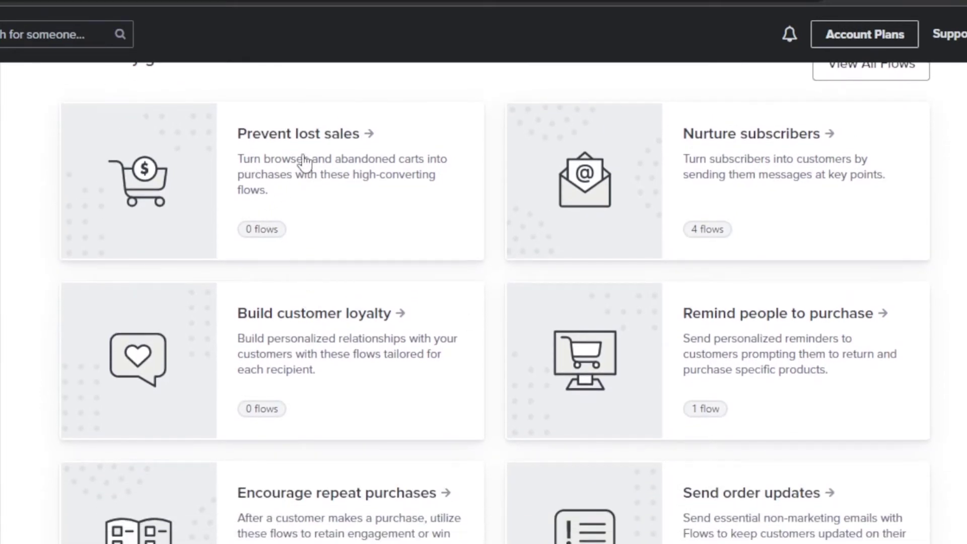
scroll(793, 190, down, 1)
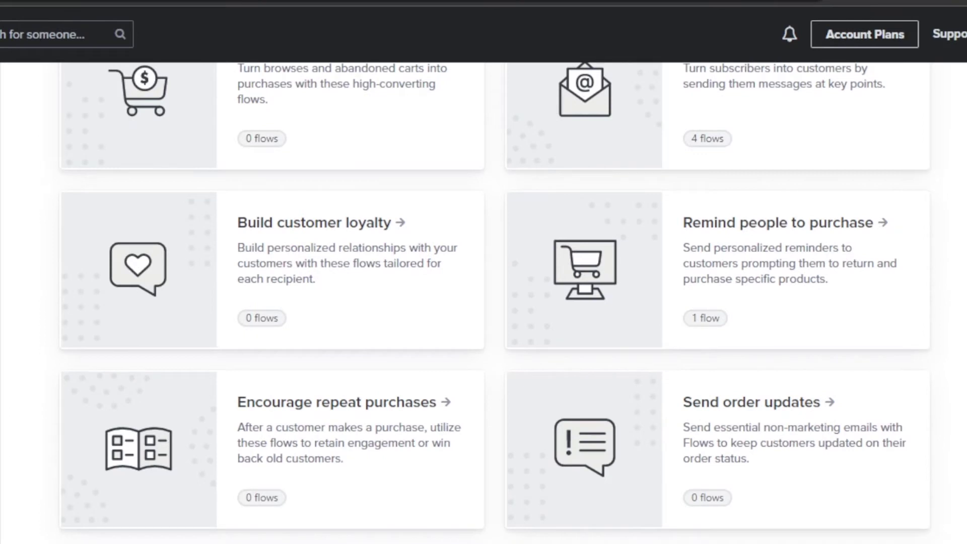
scroll(483, 302, up, 5)
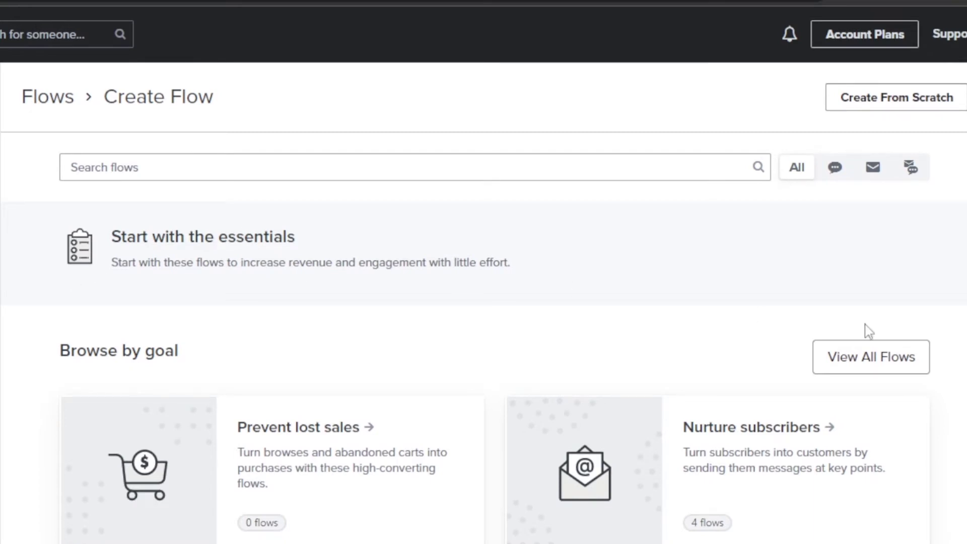
scroll(484, 302, down, 3)
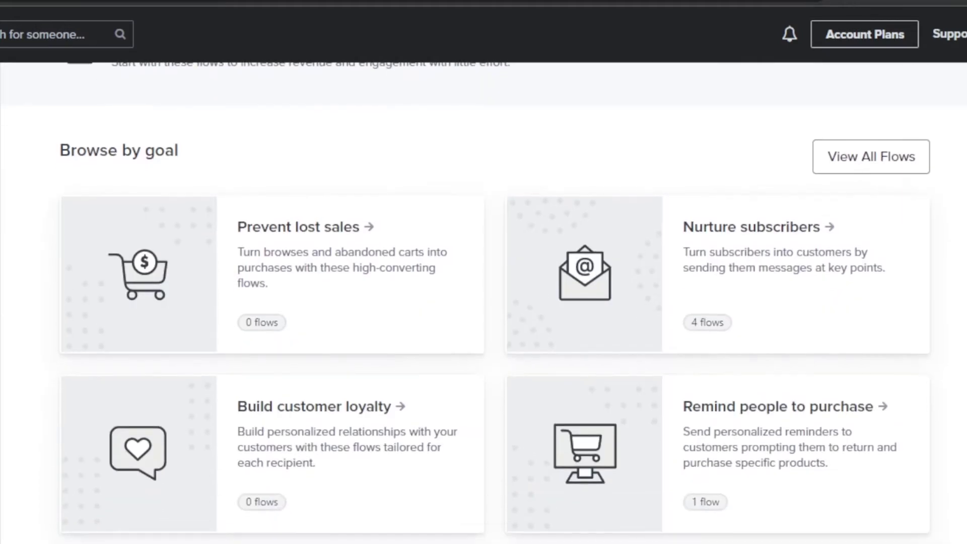
click(874, 168)
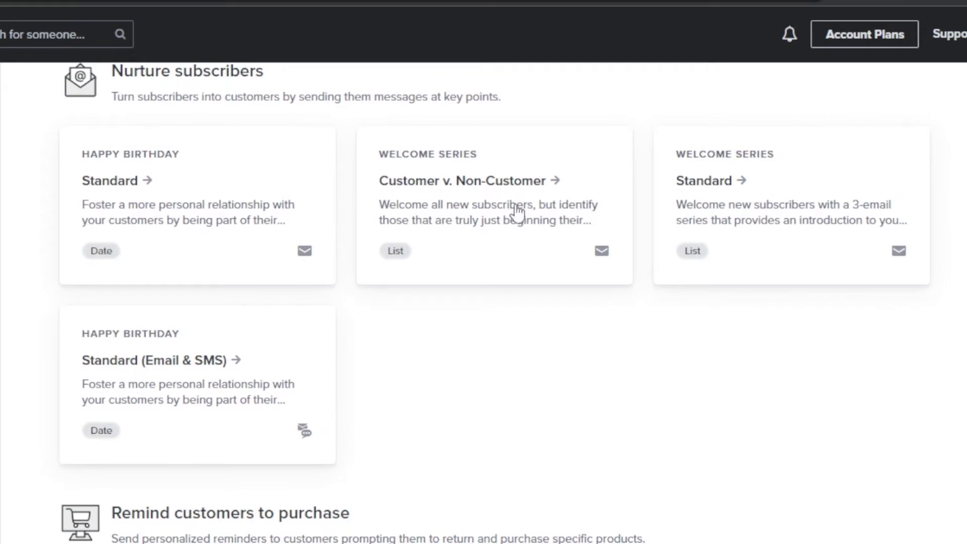
scroll(483, 302, down, 3)
scroll(484, 302, down, 3)
scroll(483, 302, down, 2)
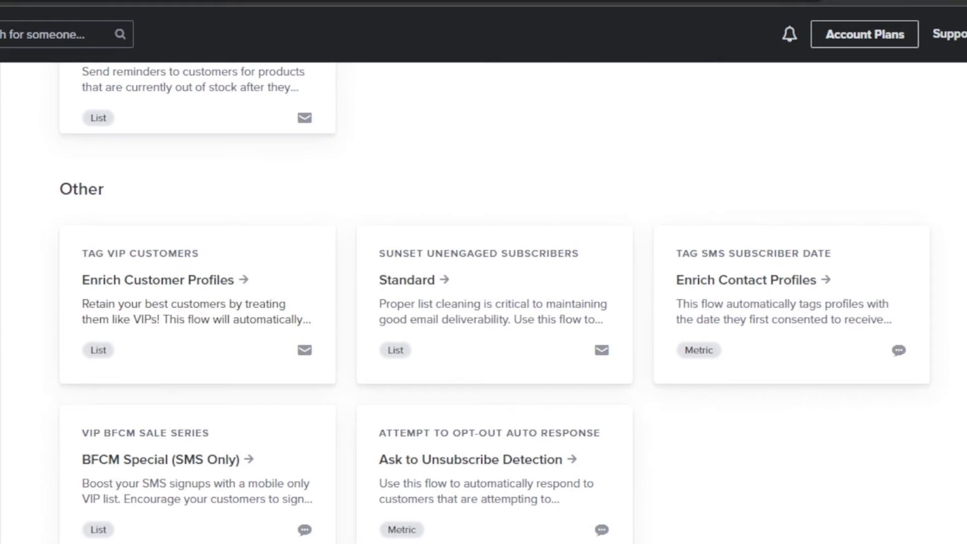
scroll(483, 302, up, 2)
scroll(484, 302, up, 2)
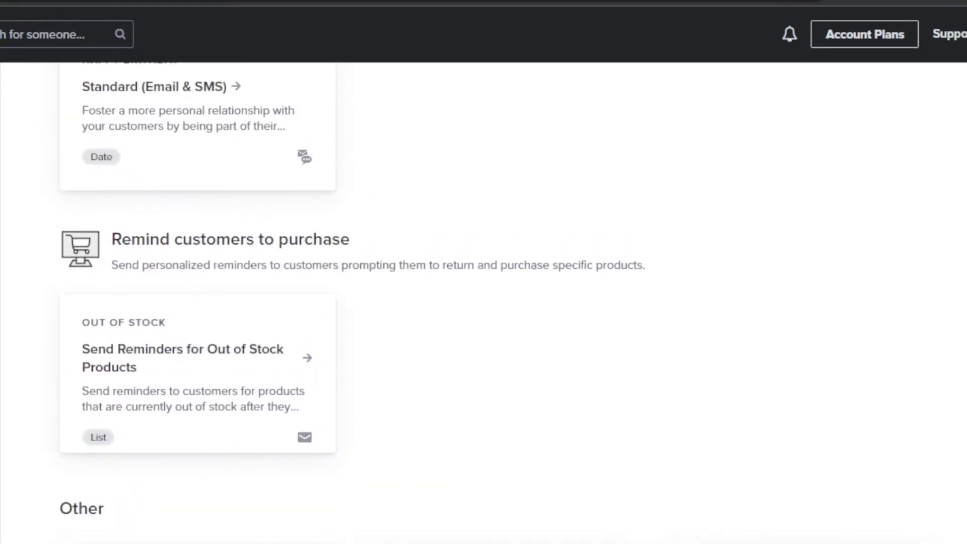
scroll(484, 302, up, 5)
scroll(546, 146, up, 2)
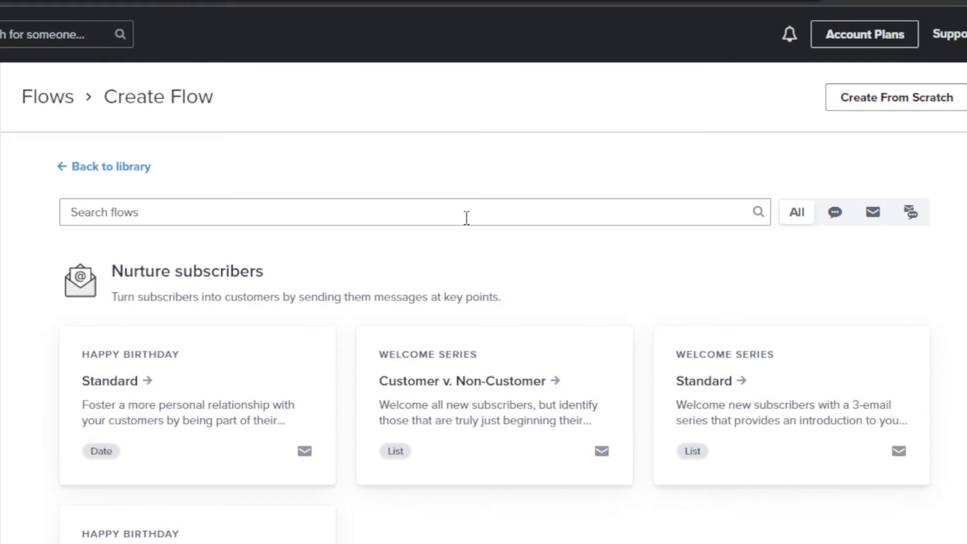
click(872, 212)
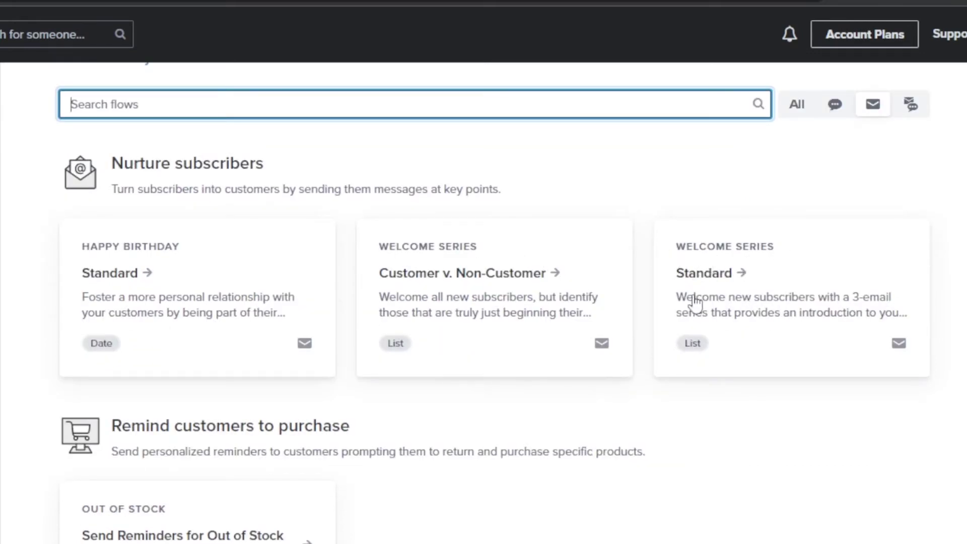
click(817, 284)
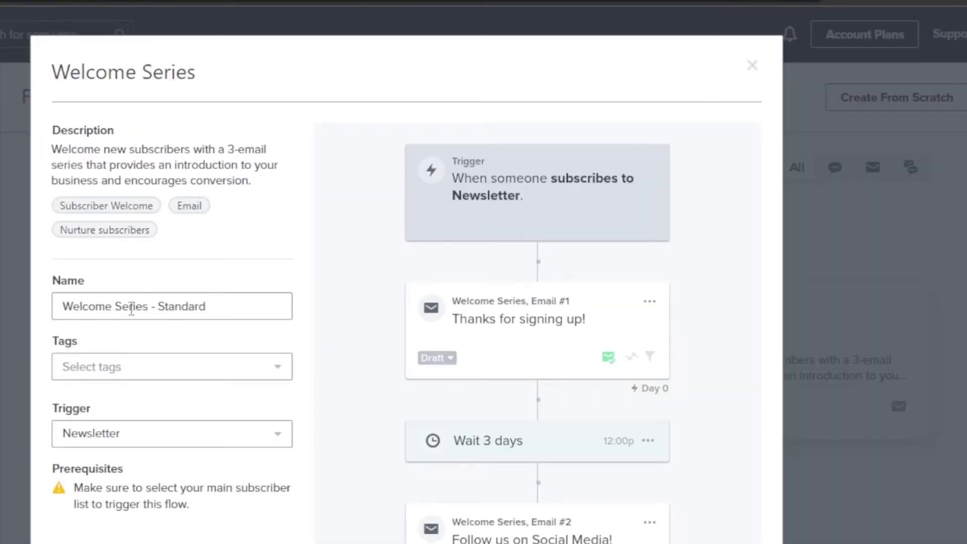
Step: Name the flow 'test Welcome Series - Standard', trigger it from New Subscribers, and create it
click(59, 306)
text(tes)
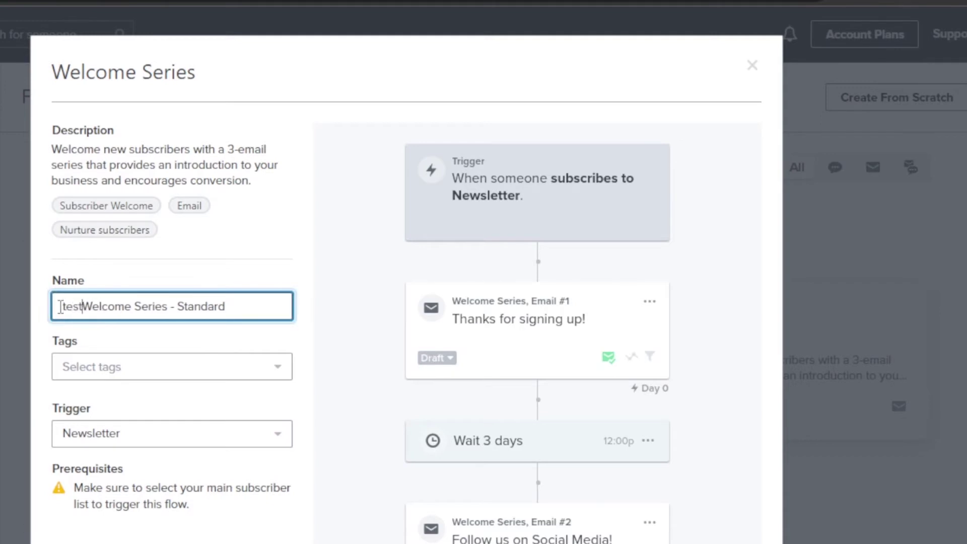
text(t)
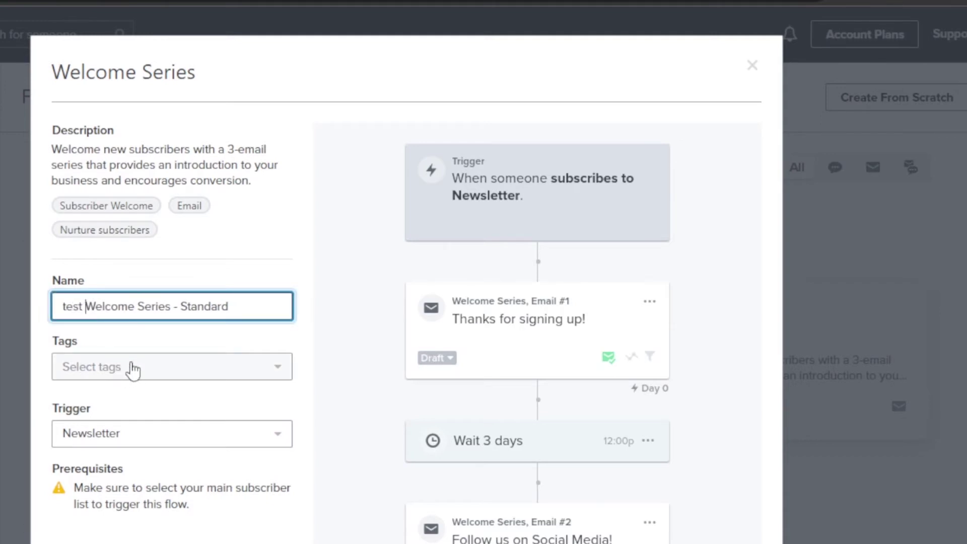
click(126, 445)
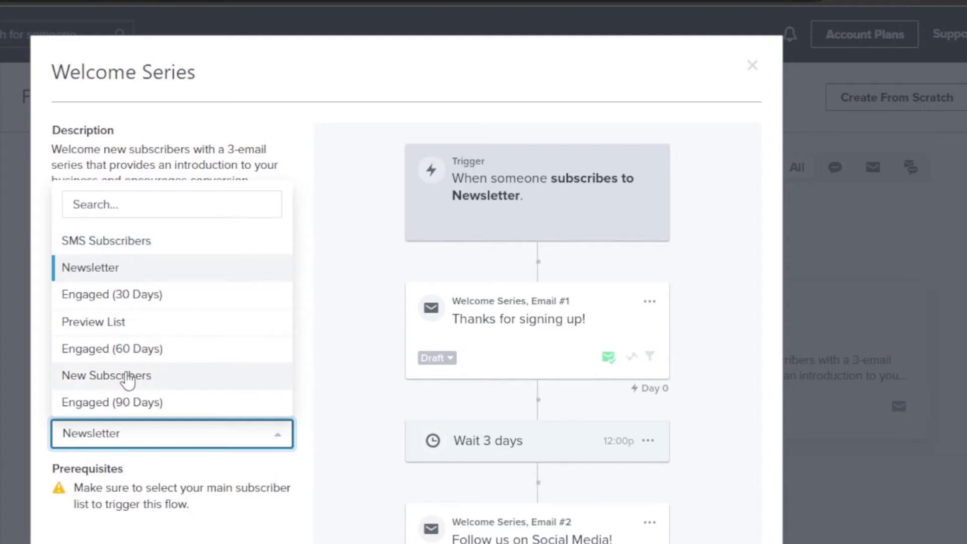
click(95, 385)
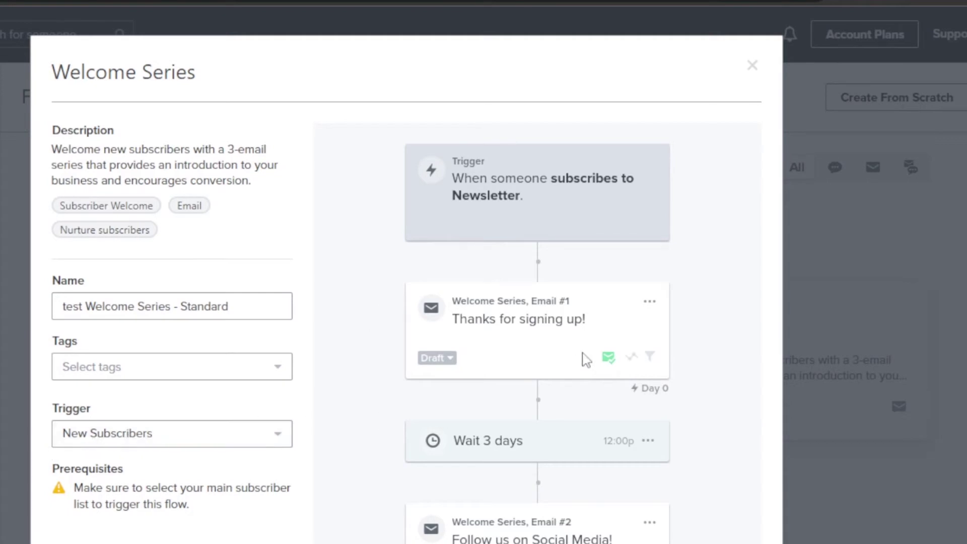
scroll(722, 306, down, 2)
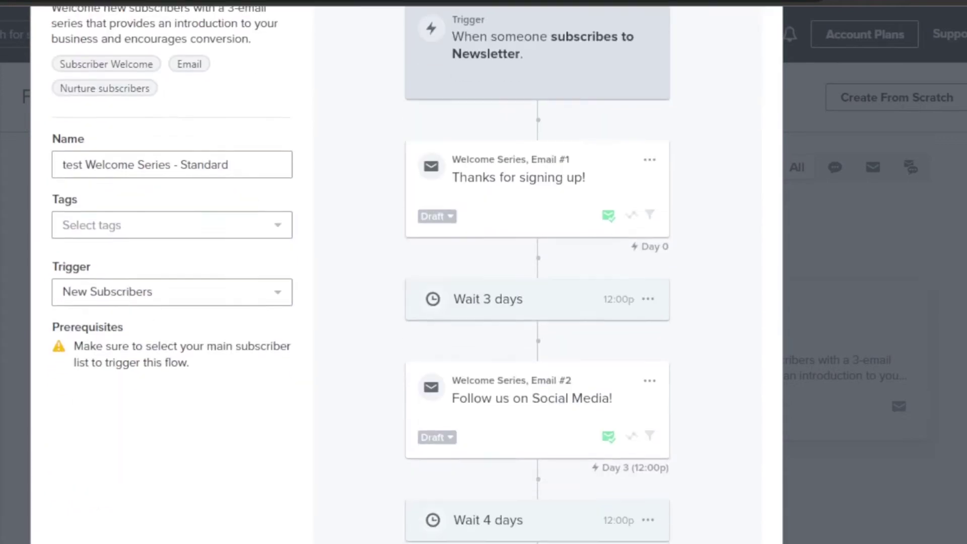
scroll(718, 363, down, 1)
scroll(711, 423, down, 2)
scroll(702, 484, down, 1)
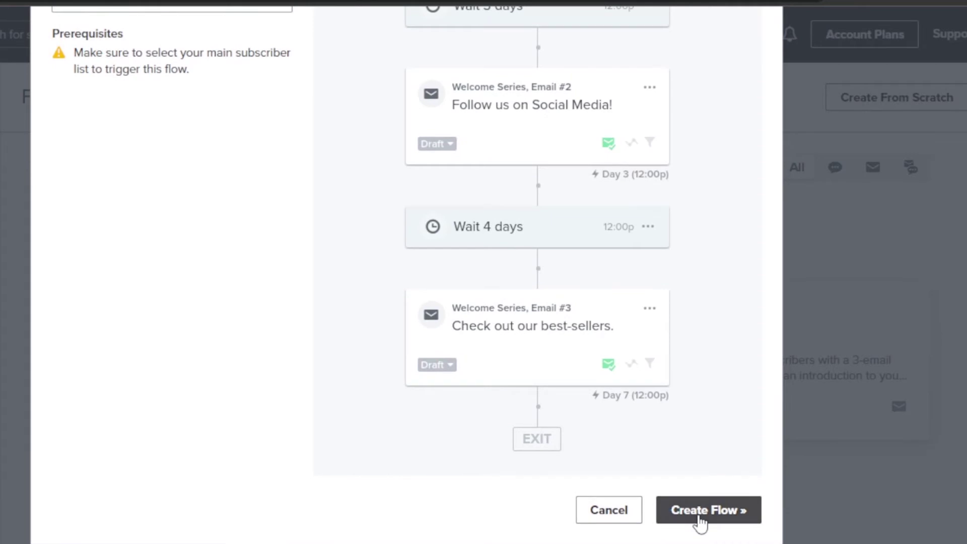
click(699, 520)
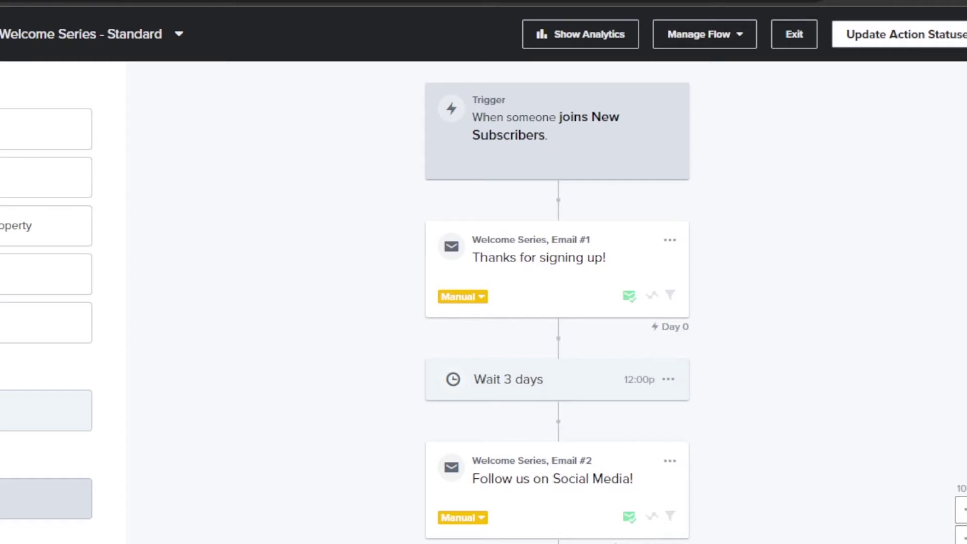
scroll(557, 302, down, 3)
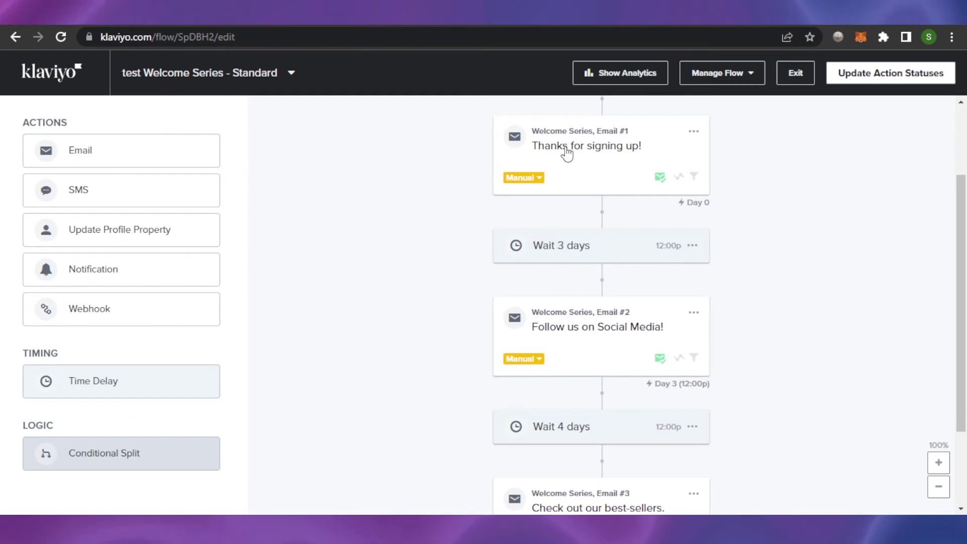
Step: Set Email #1's subject line to 'Thanks for subscribing!' and return to the flow editor
click(566, 153)
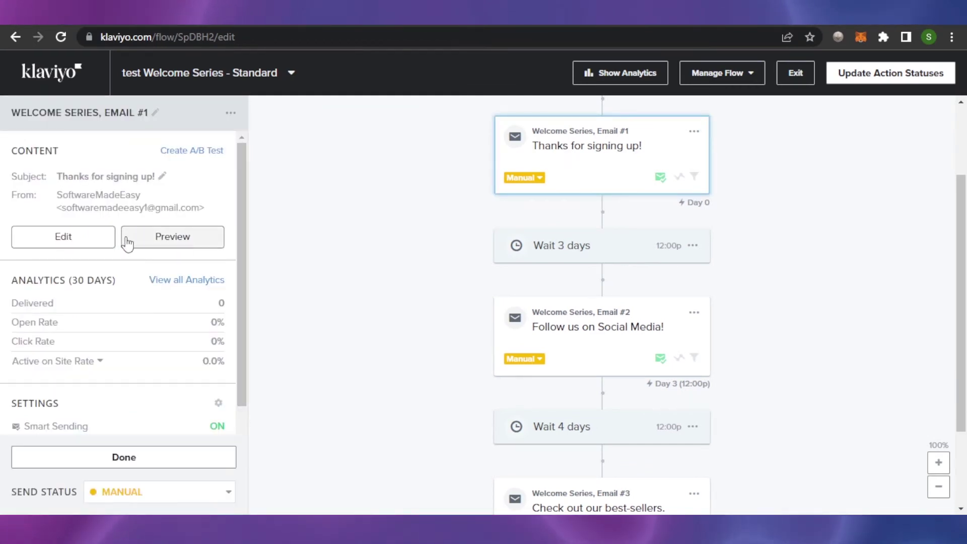
click(83, 238)
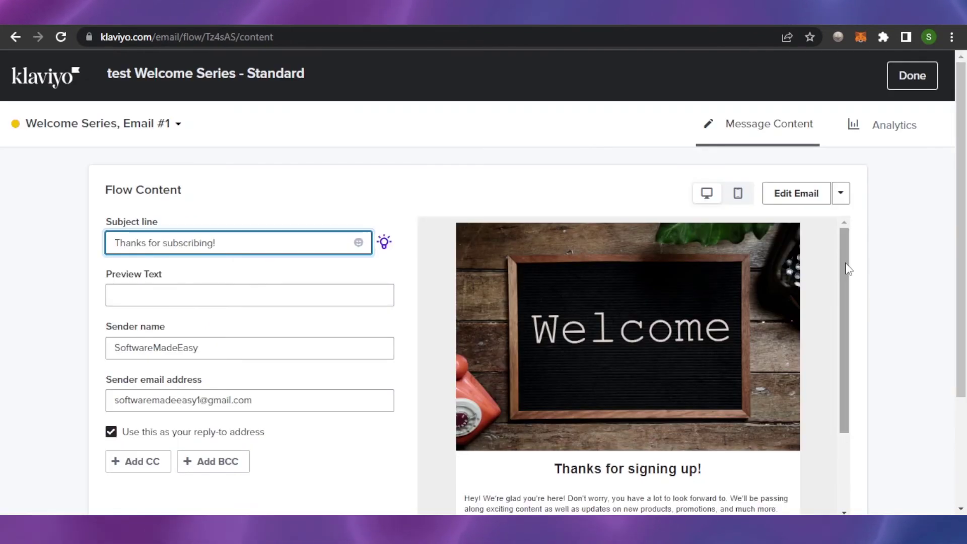
drag(845, 270, 846, 360)
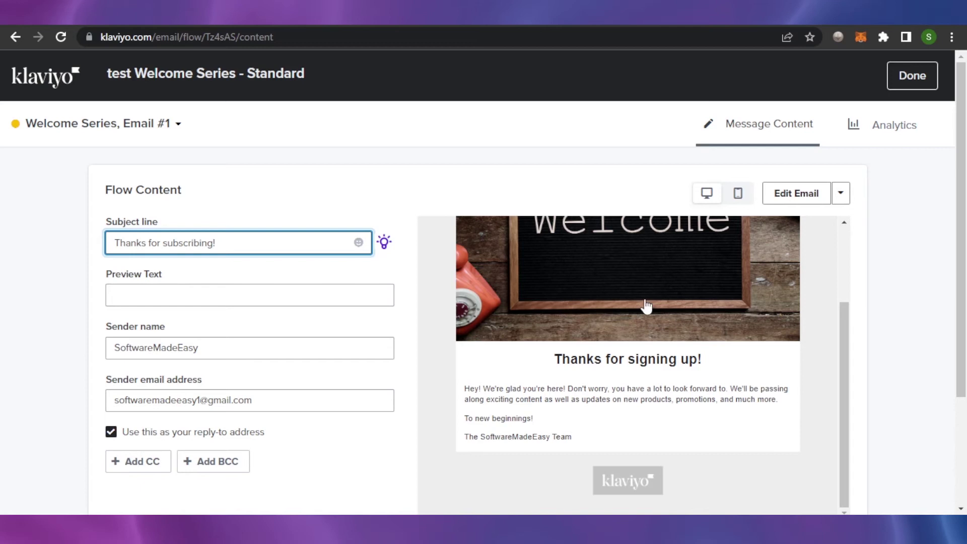
mouse_move(964, 178)
mouse_down()
mouse_move(964, 214)
mouse_move(965, 179)
mouse_up()
click(930, 78)
scroll(964, 298, down, 1)
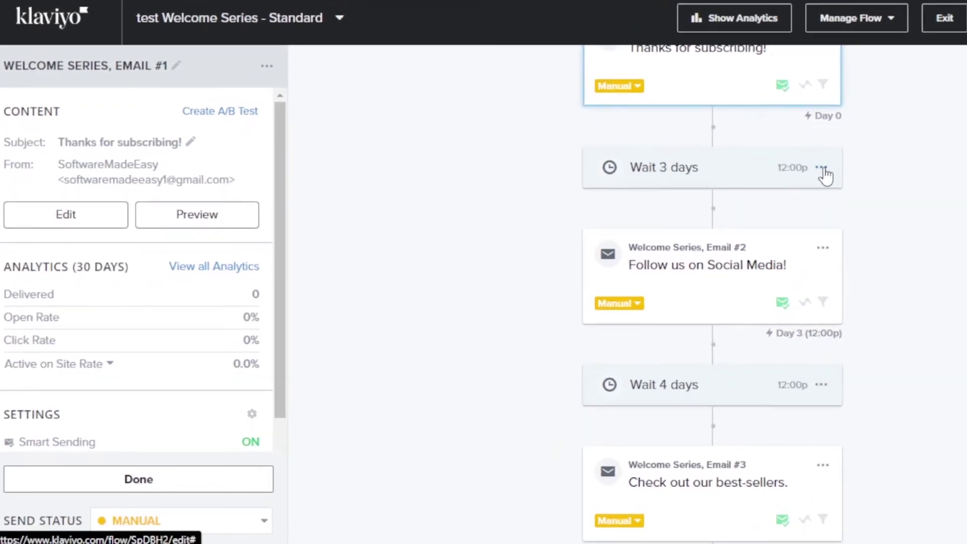
Step: Delete the 3-day wait and insert a 2-day time delay after Email #1
click(825, 170)
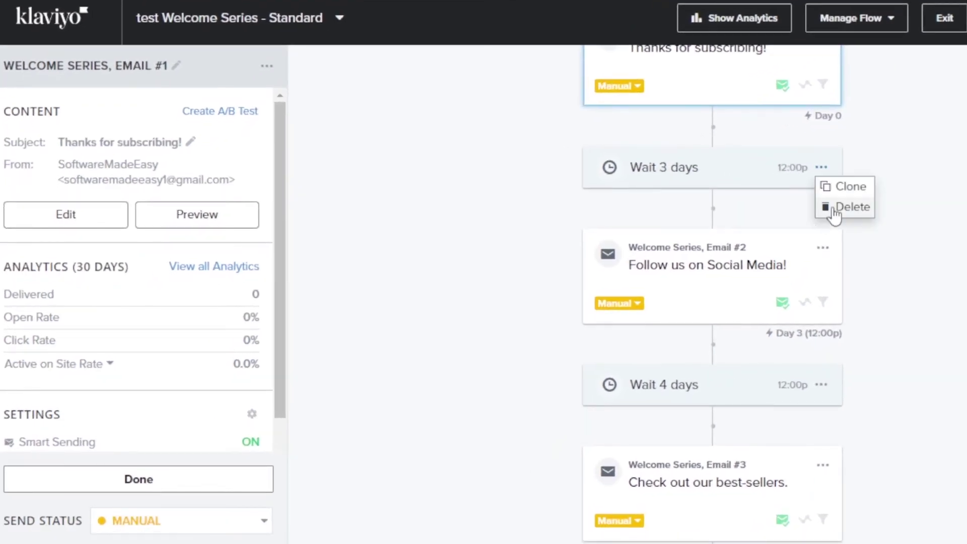
click(832, 207)
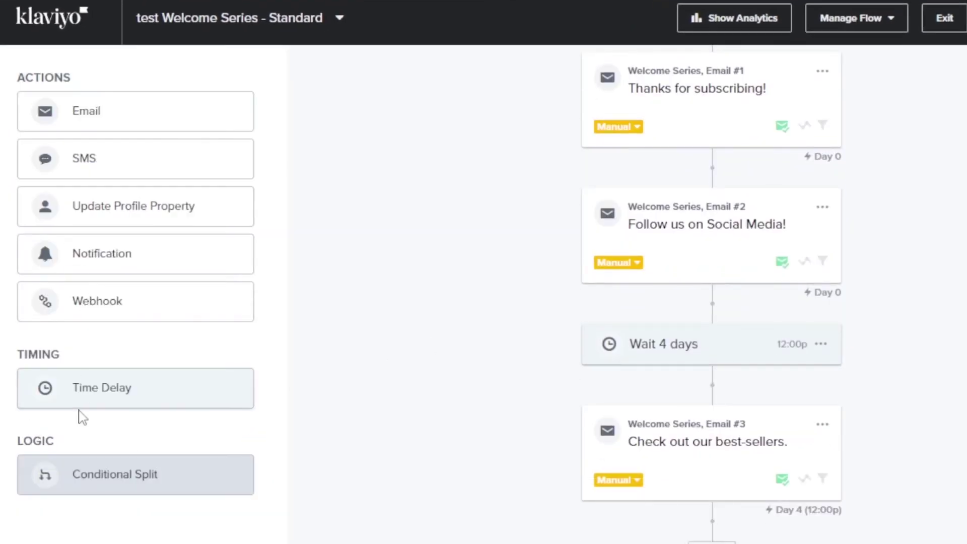
drag(76, 398, 660, 232)
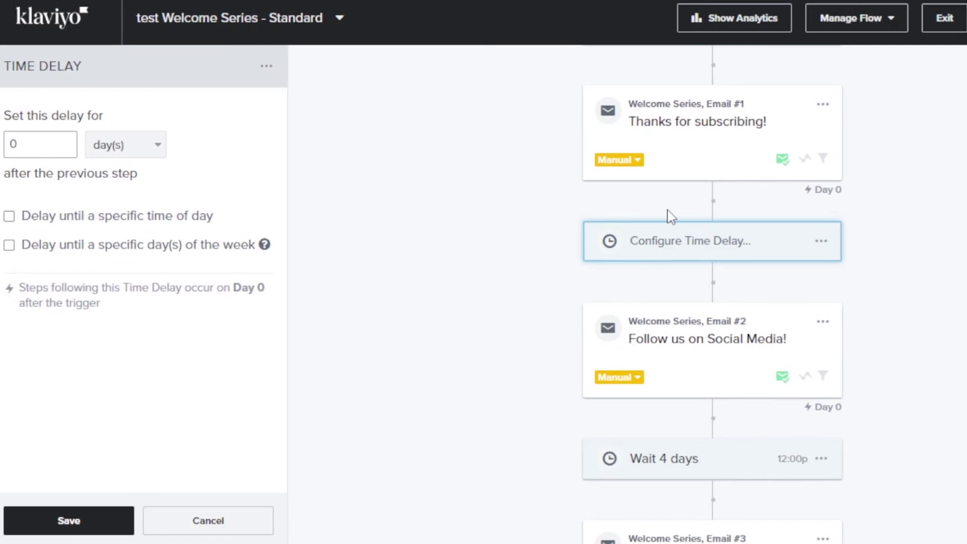
click(42, 153)
text(2)
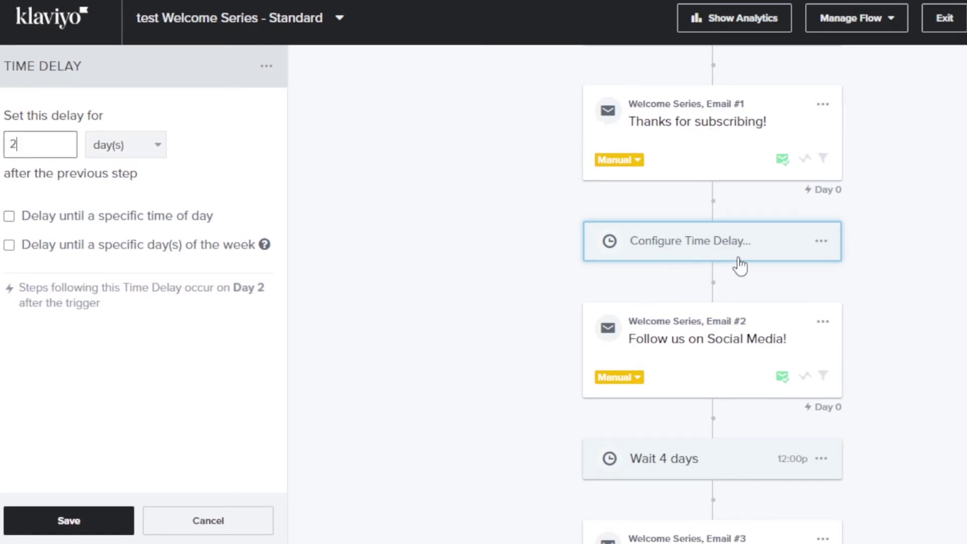
scroll(655, 261, down, 3)
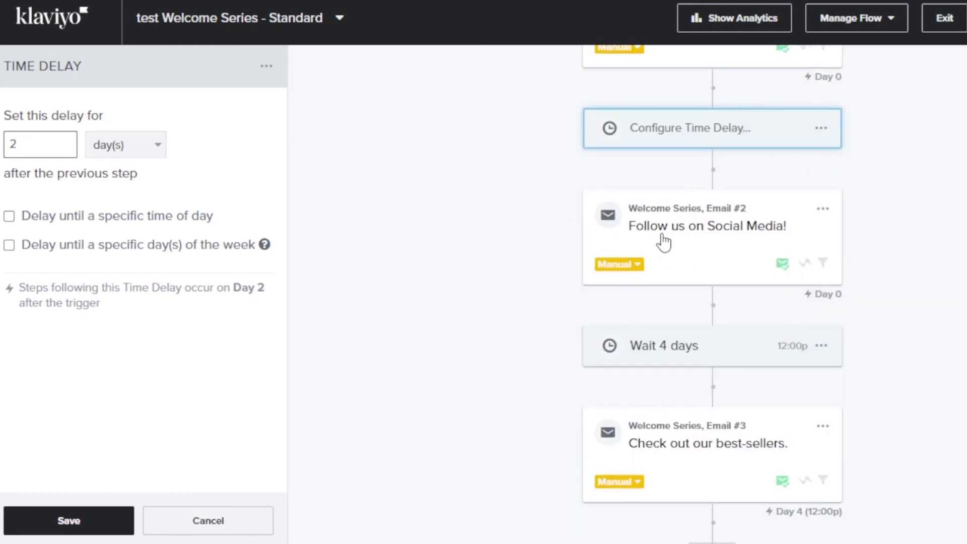
click(72, 521)
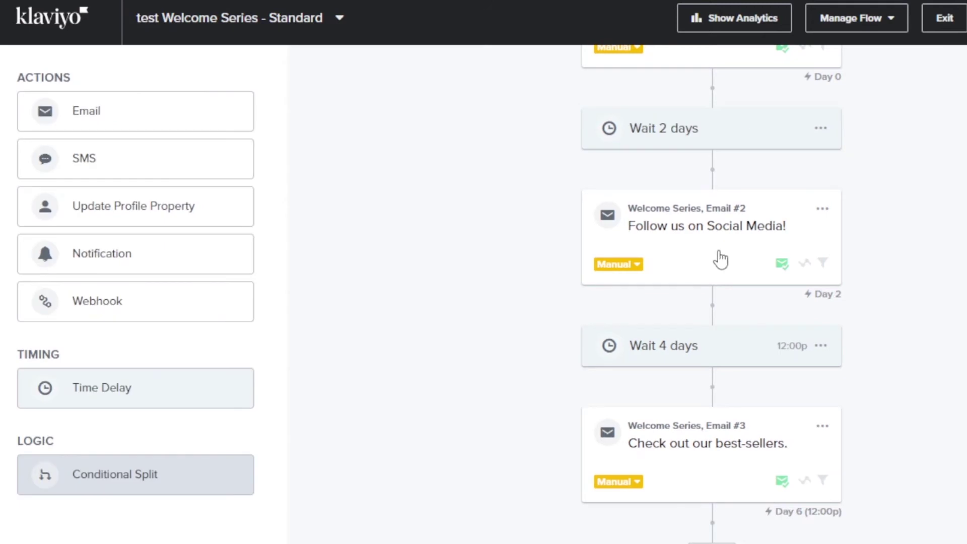
click(719, 259)
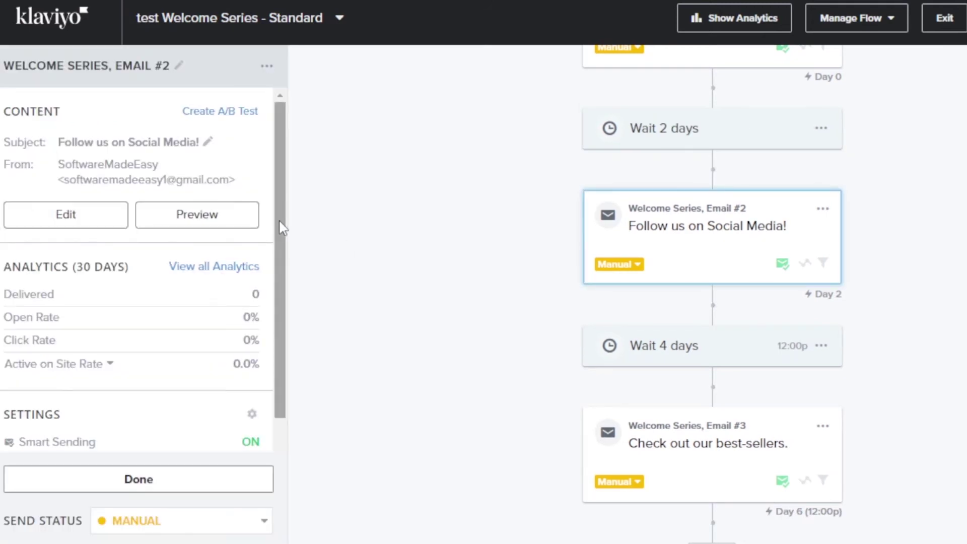
scroll(231, 389, down, 2)
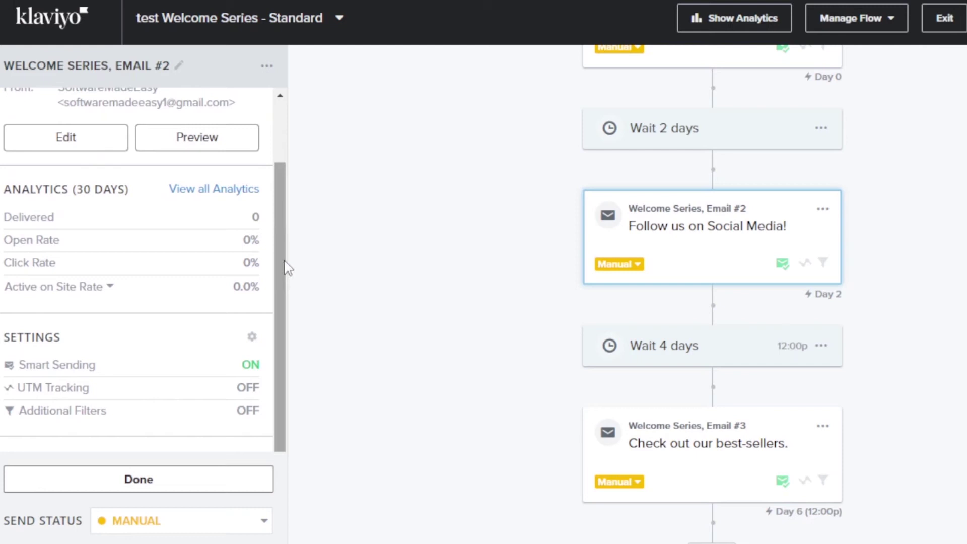
drag(283, 268, 286, 177)
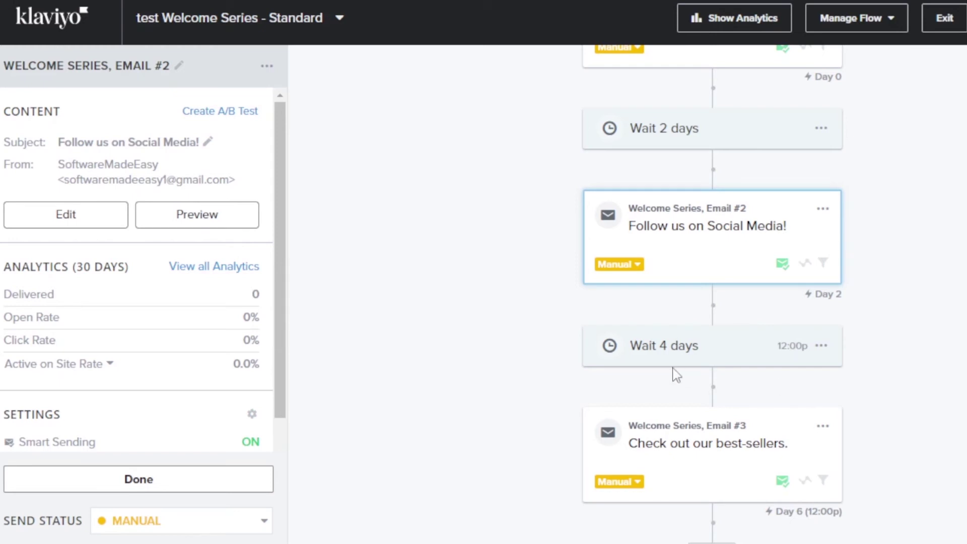
Step: Change the 4-day wait before Email #3 to 24 hours
click(632, 350)
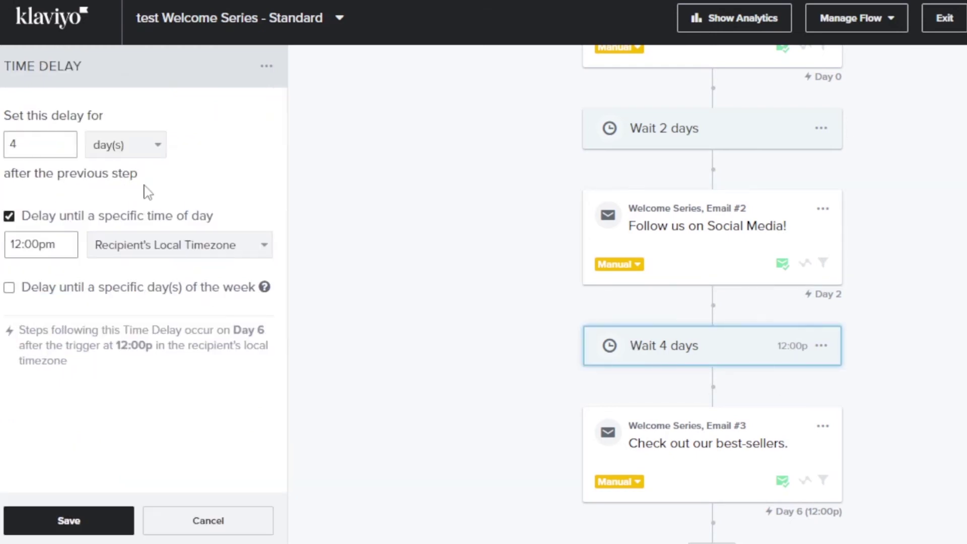
click(104, 148)
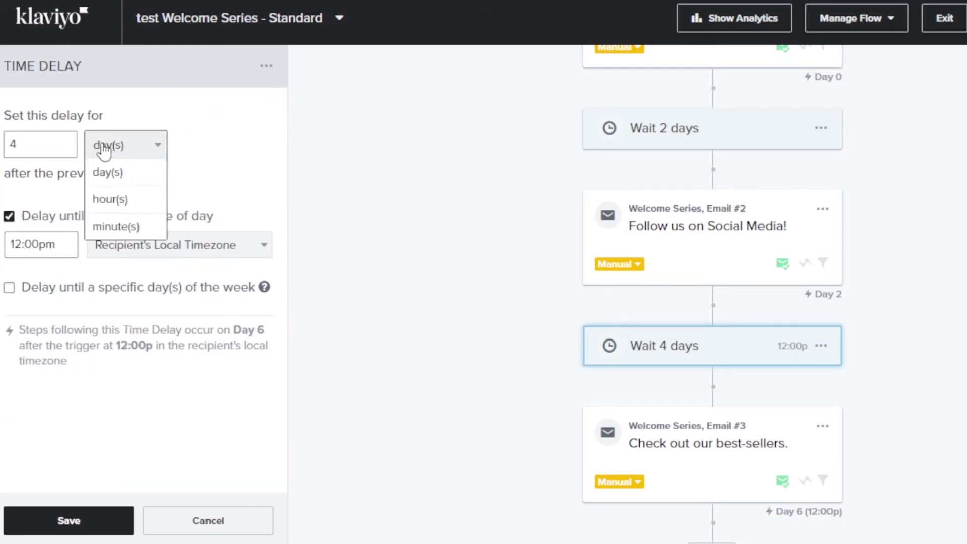
click(108, 200)
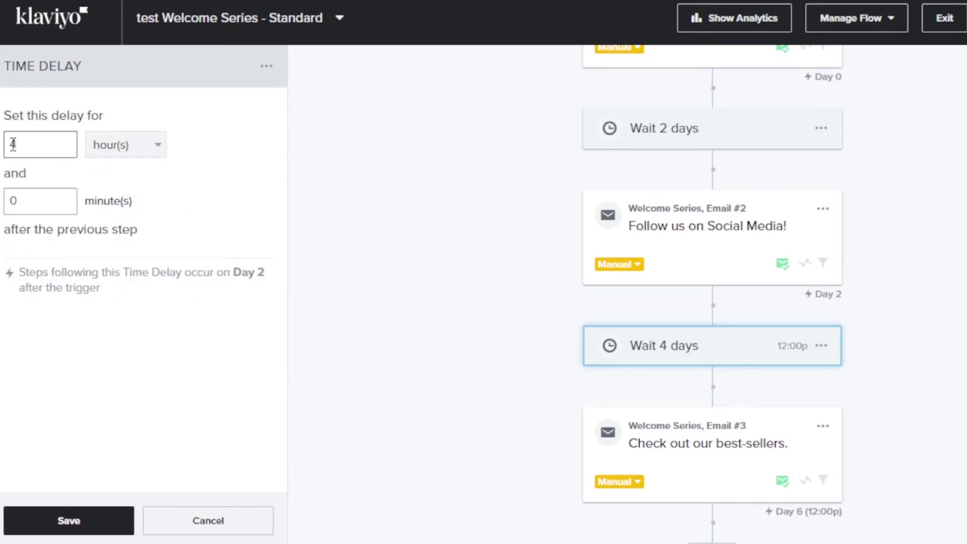
click(94, 520)
scroll(712, 302, down, 1)
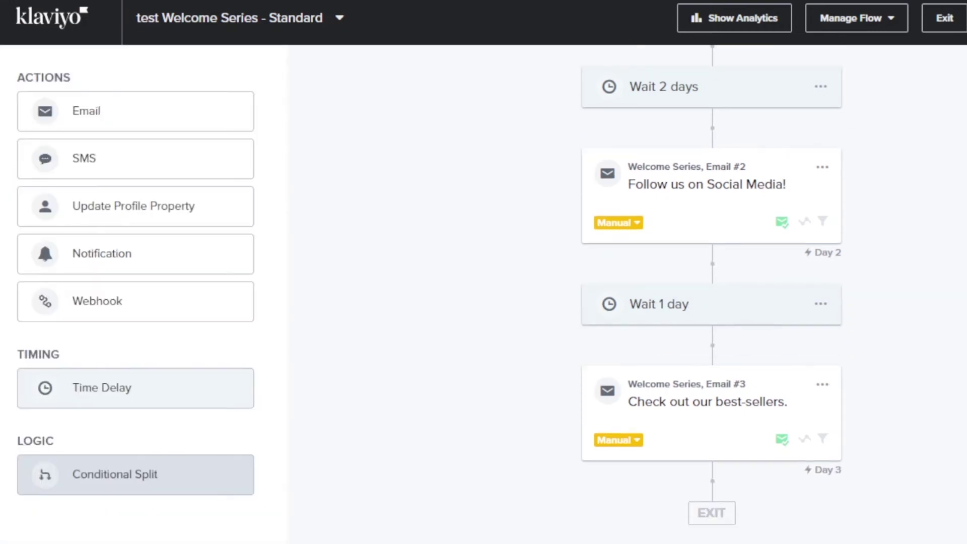
Step: Set Email #3's subject line to 'thankyou', then deselect it on the canvas
click(681, 420)
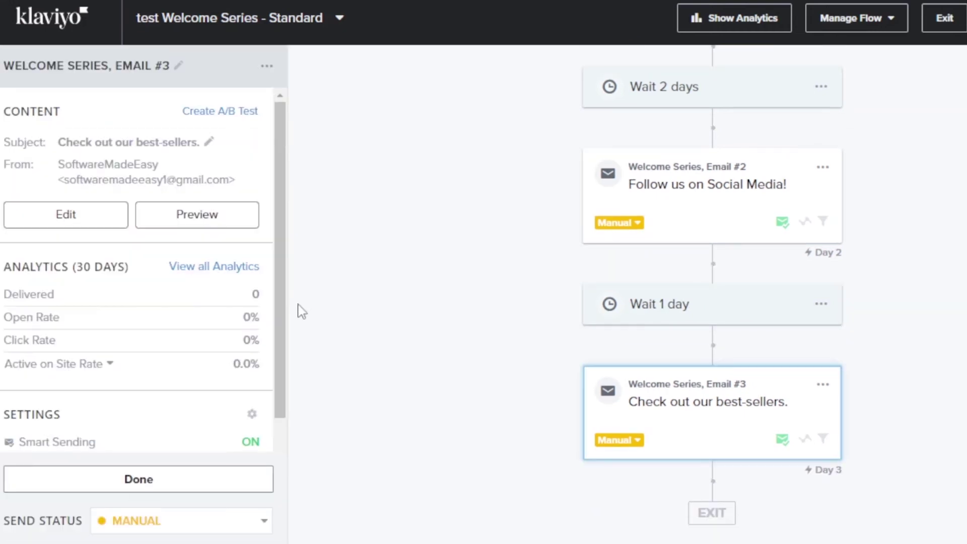
click(96, 224)
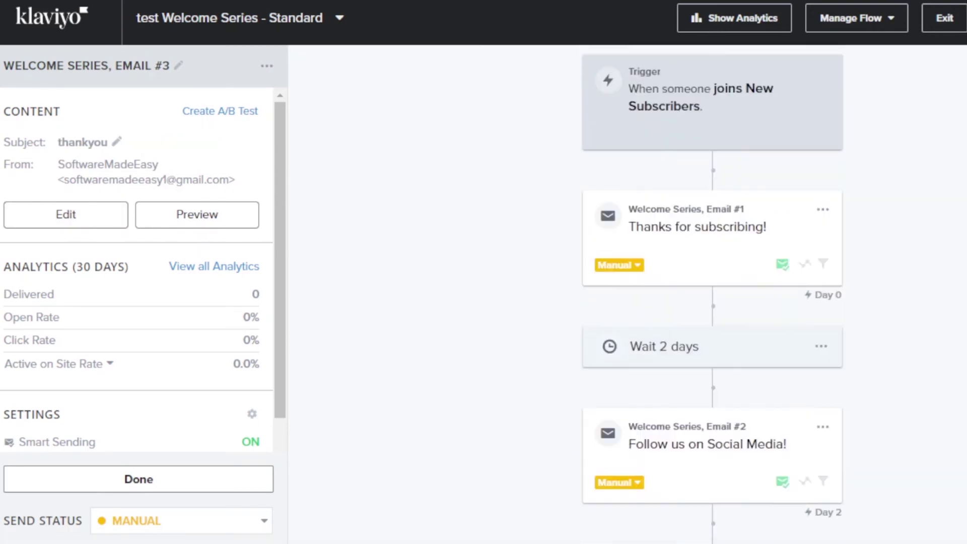
click(444, 144)
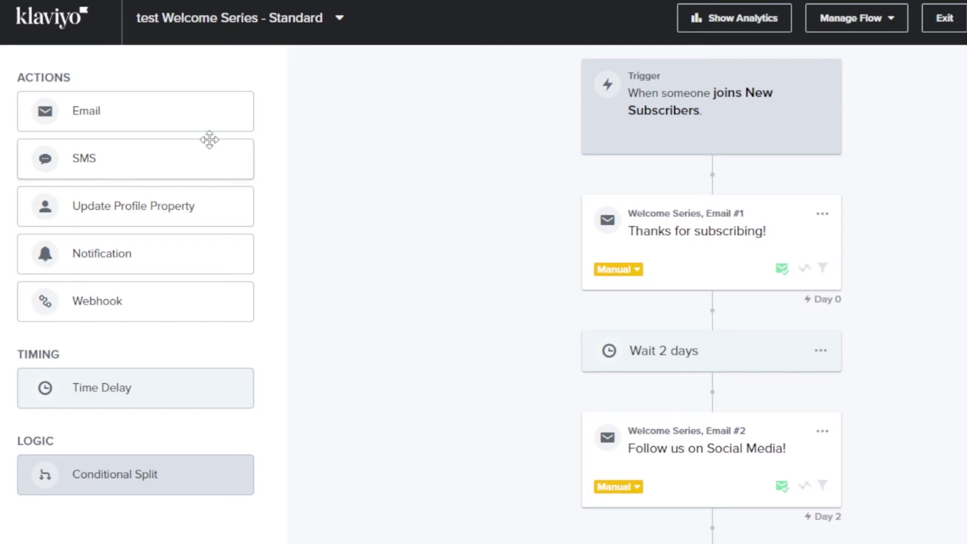
drag(99, 110, 508, 169)
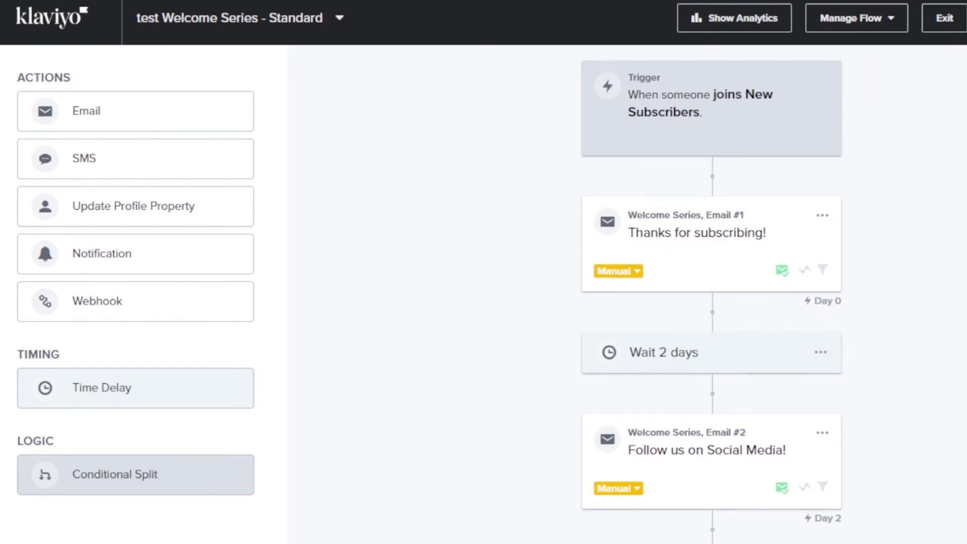
scroll(711, 302, down, 4)
scroll(712, 303, up, 4)
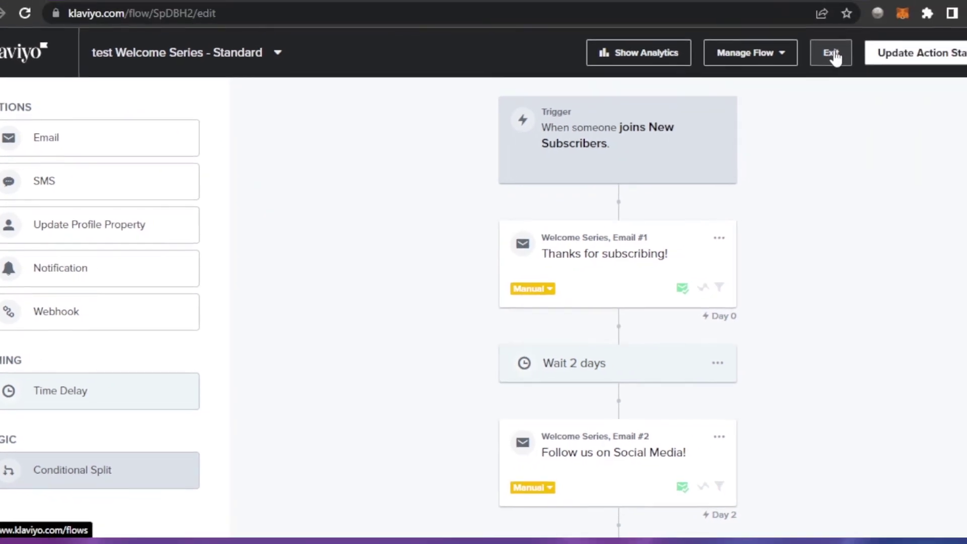
Step: Exit the flow editor to return to the Flows list
click(833, 55)
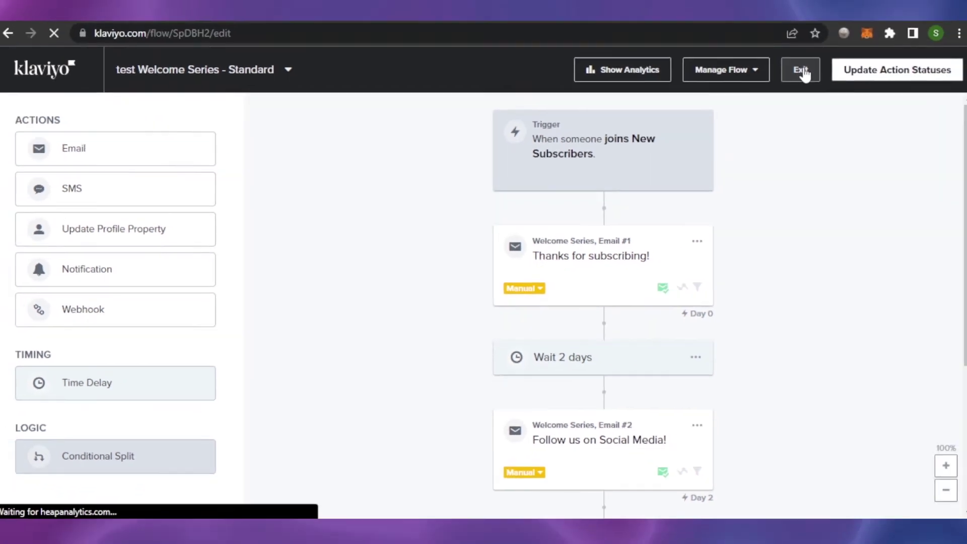